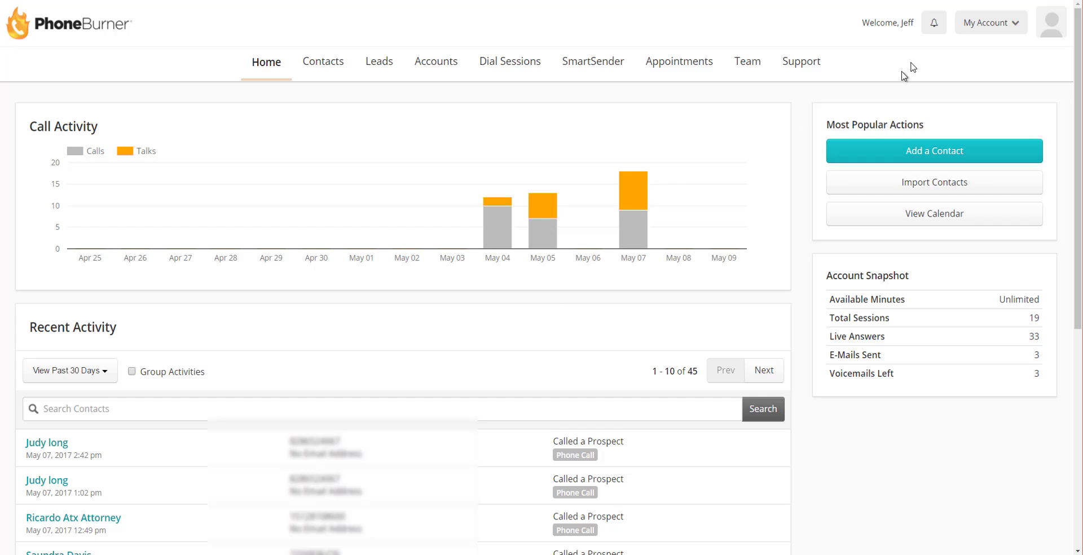
Step: Go through Dial Sessions and PhoneBurner Settings to reach the empty Call Transfer page
click(972, 28)
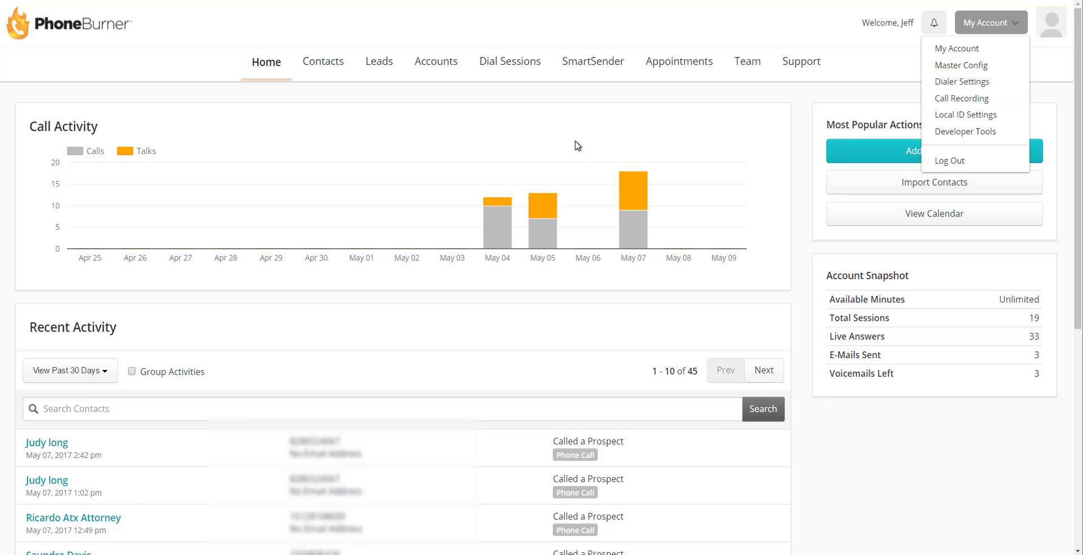
click(509, 63)
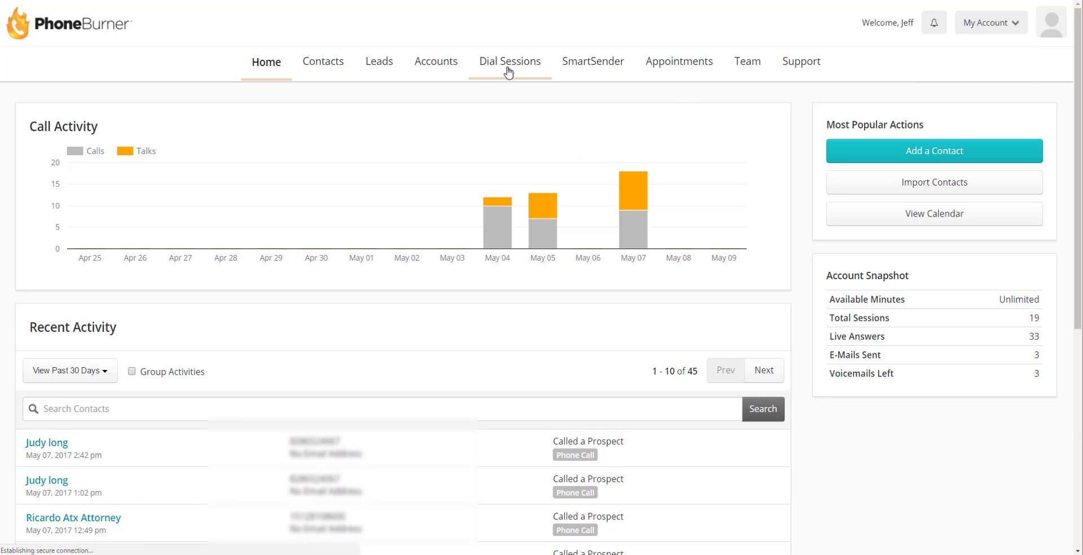
click(582, 117)
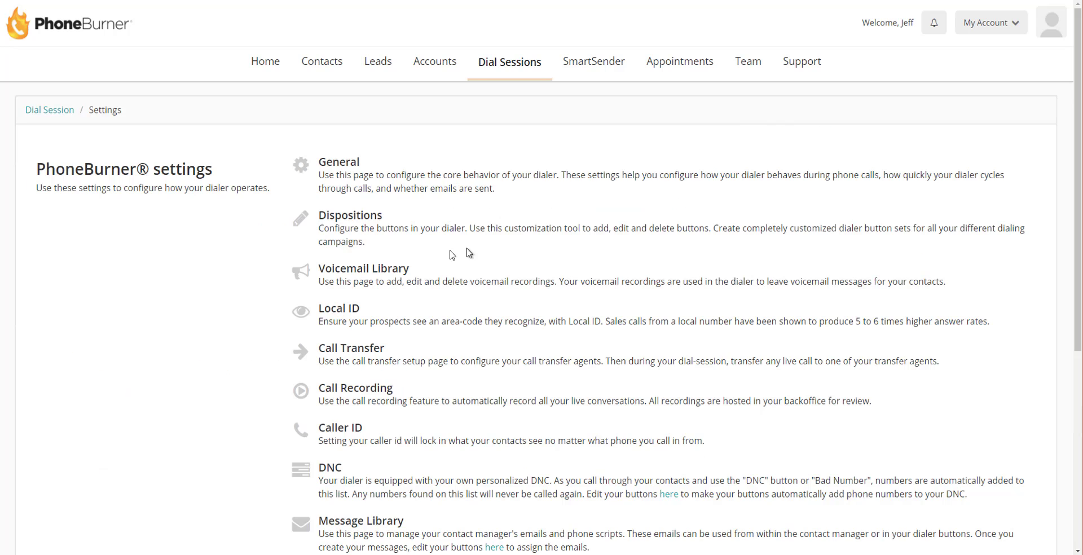
click(368, 351)
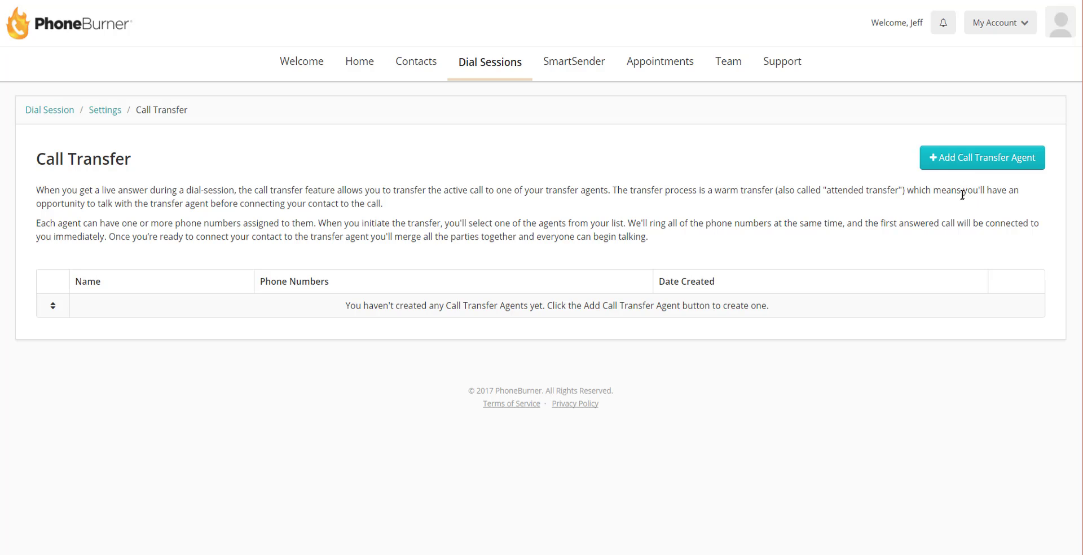
Step: Start a new transfer agent with the agent's full name and a first phone labelled Cell
click(963, 165)
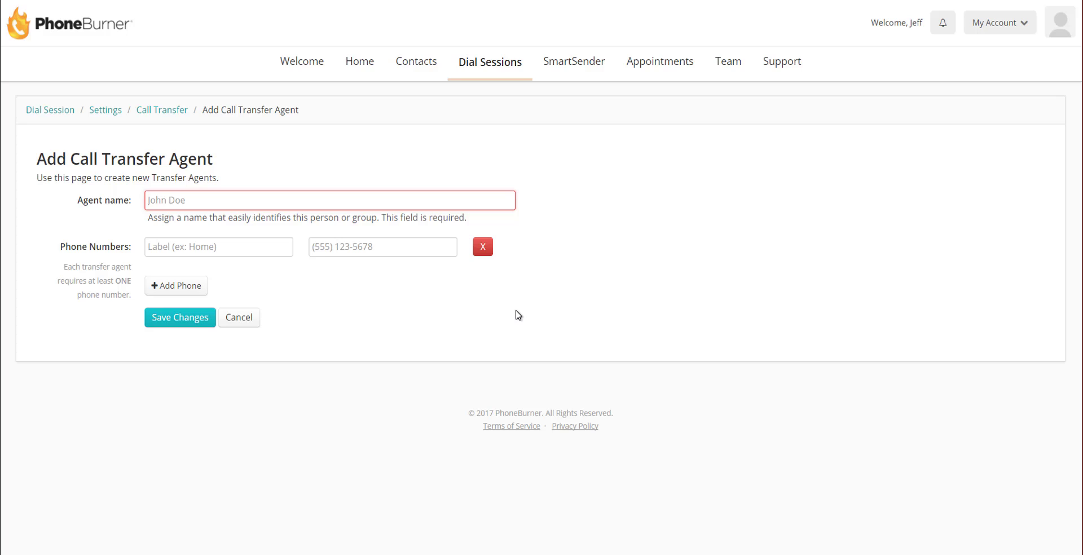
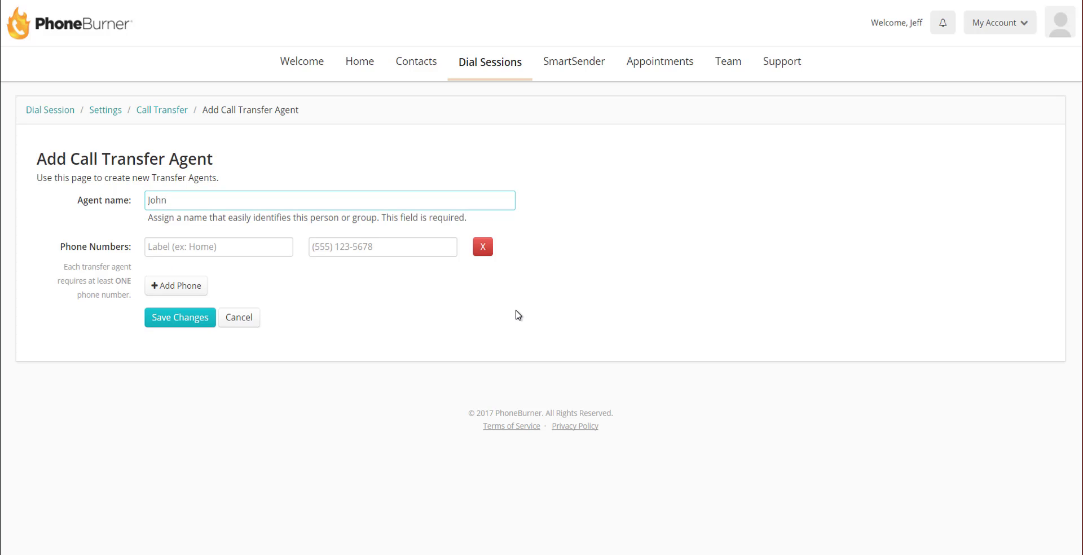
click(329, 344)
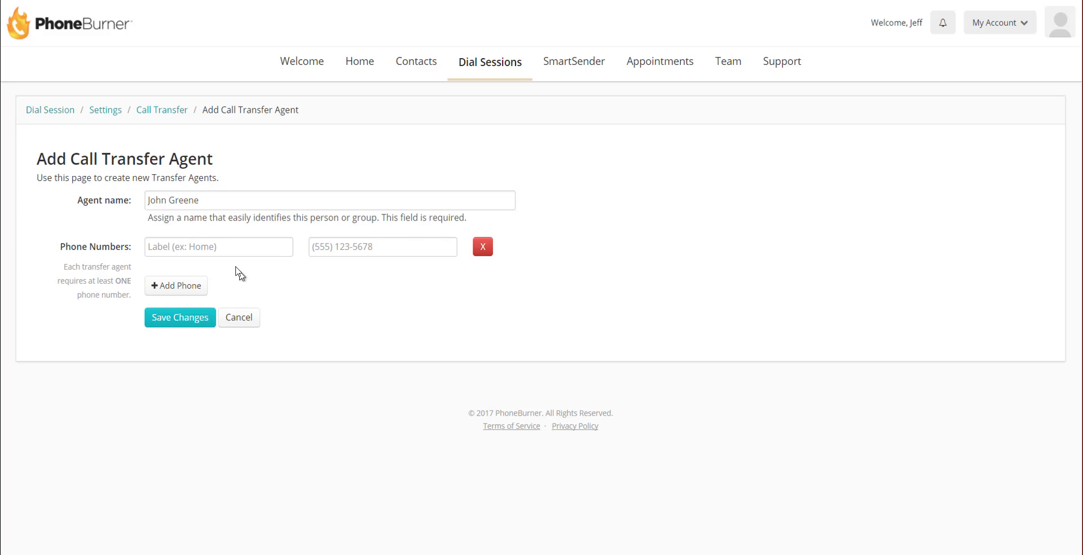
click(227, 247)
text(Cell)
key(Tab)
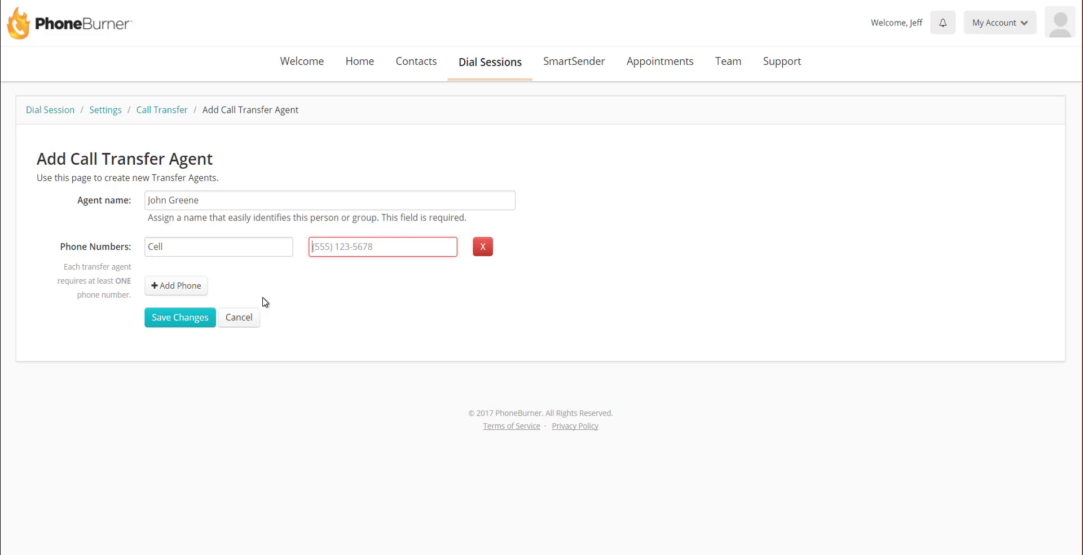
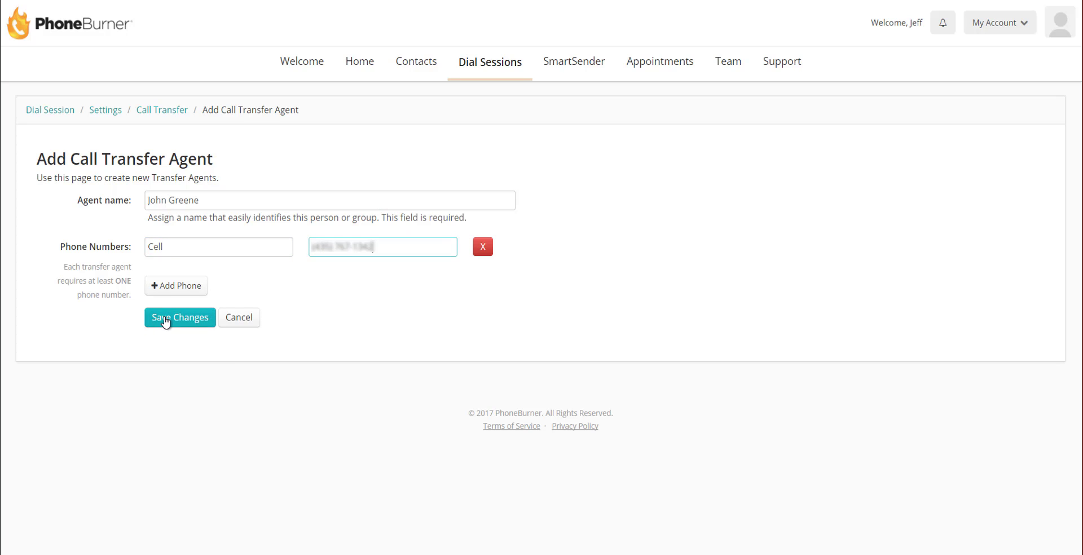
Step: Enter the agent's Cell phone number and save the new transfer agent
click(166, 322)
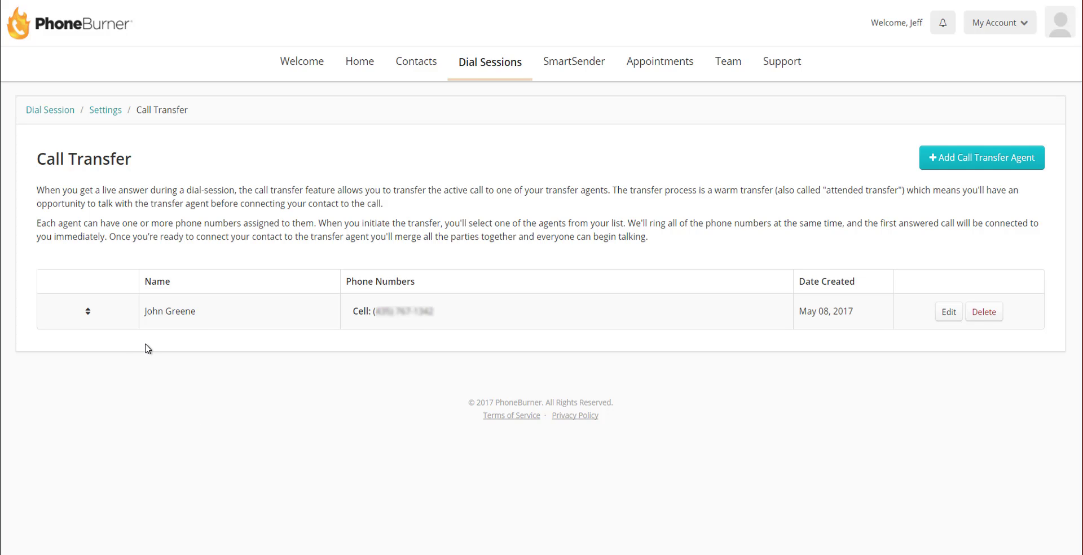
Step: Name a new transfer agent Closers and give it a first phone labelled with an agent's name and number
click(992, 168)
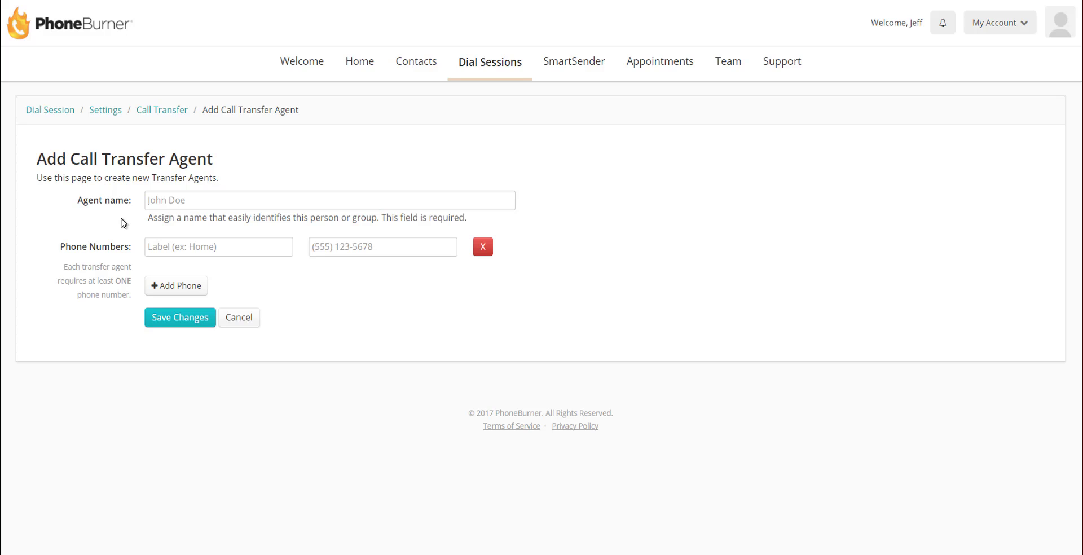
key(Tab)
text(Closers)
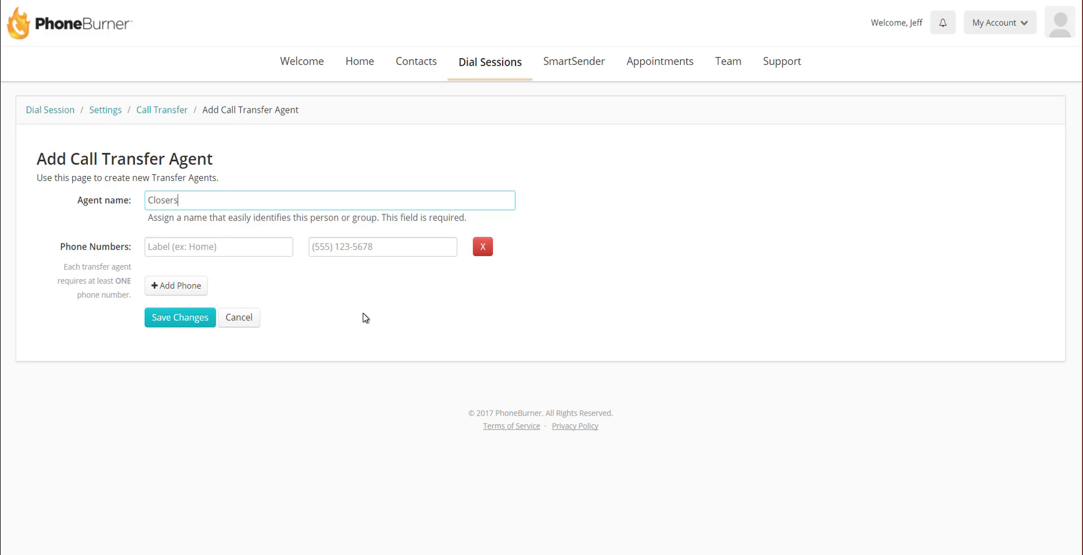
key(Tab)
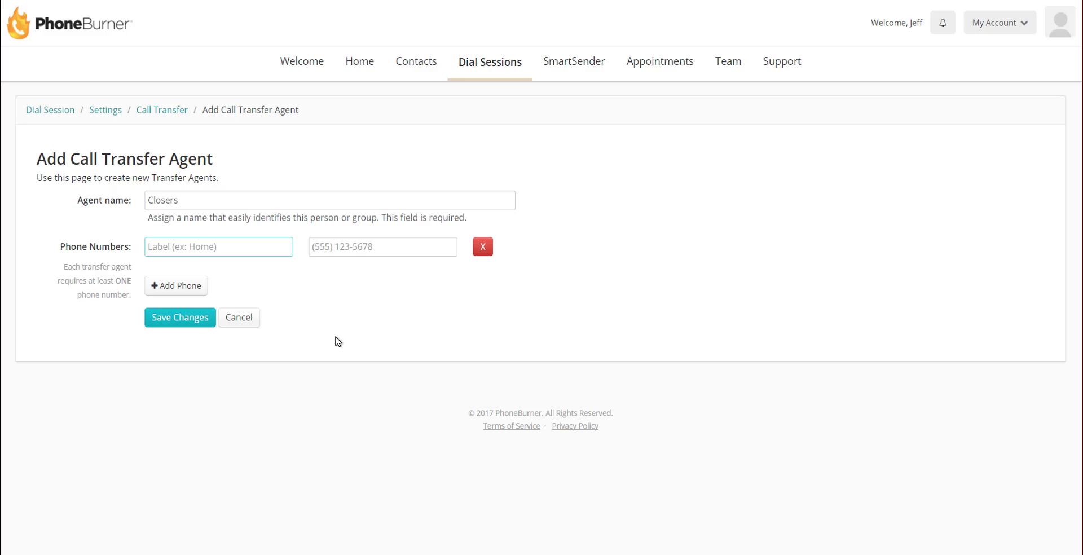
click(363, 252)
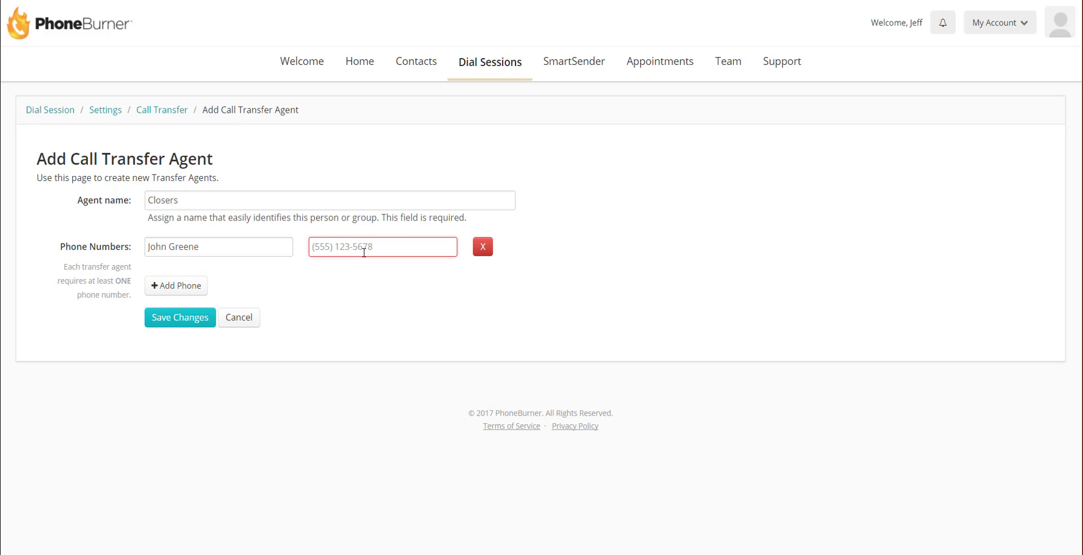
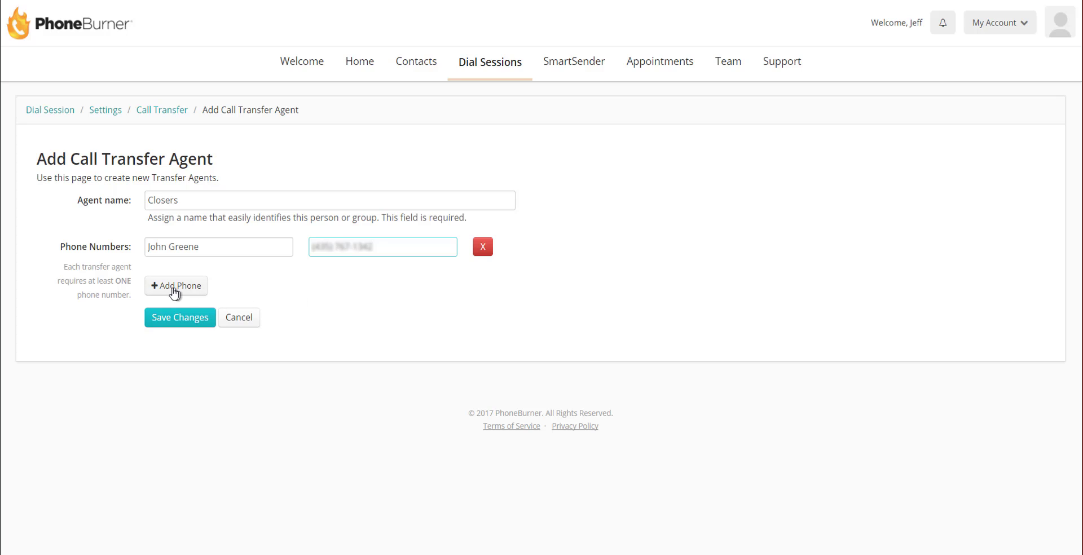
Step: Add second and third labelled phone numbers to the Closers agent
click(175, 287)
click(205, 281)
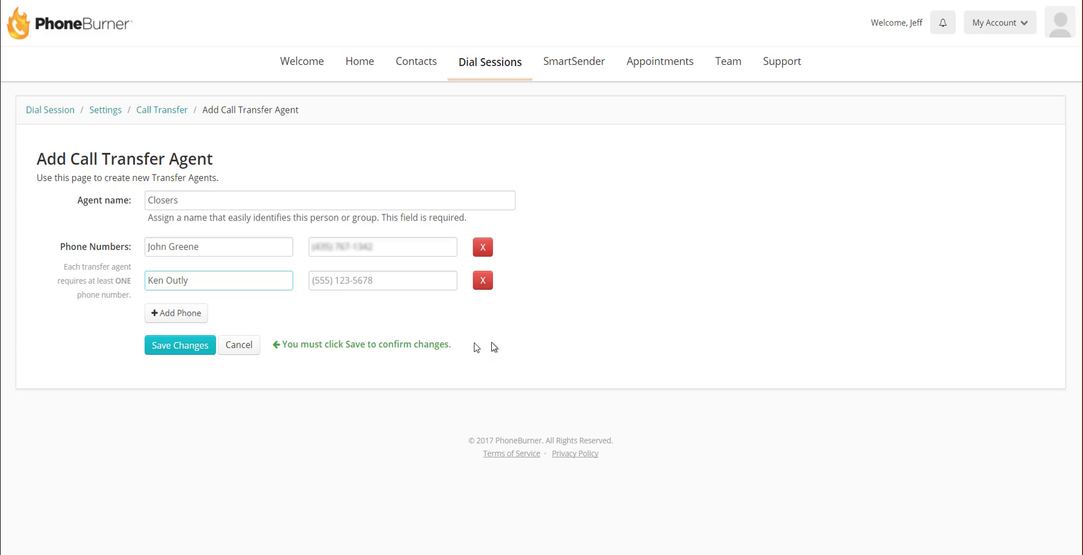
click(383, 283)
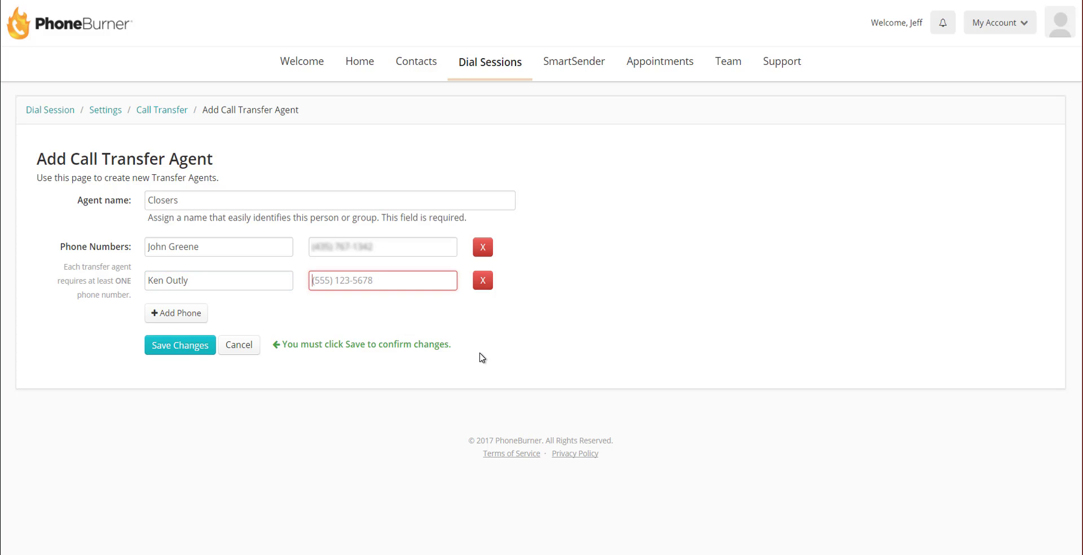
click(176, 313)
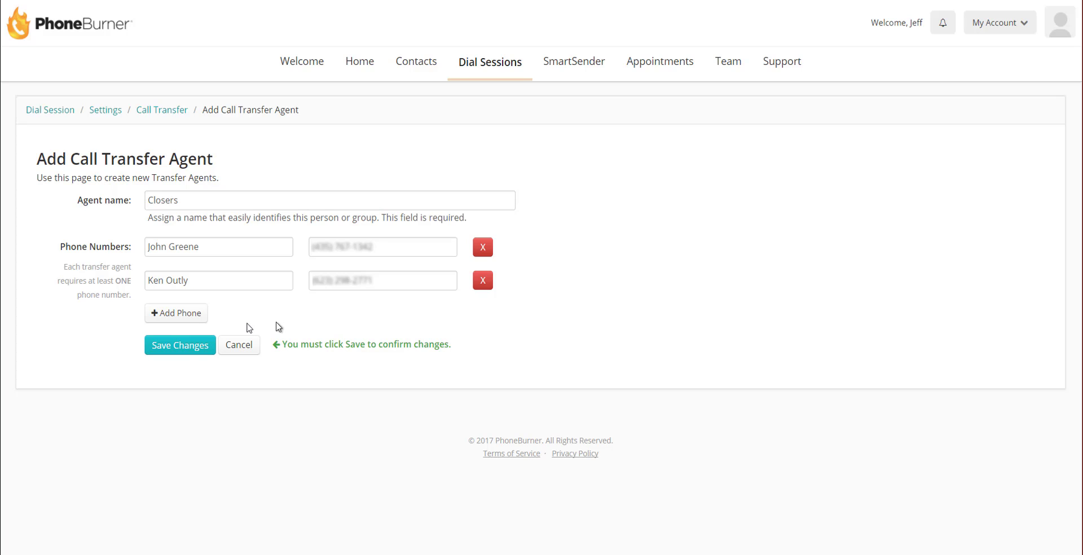
click(178, 314)
text(Ken Cell)
key(Tab)
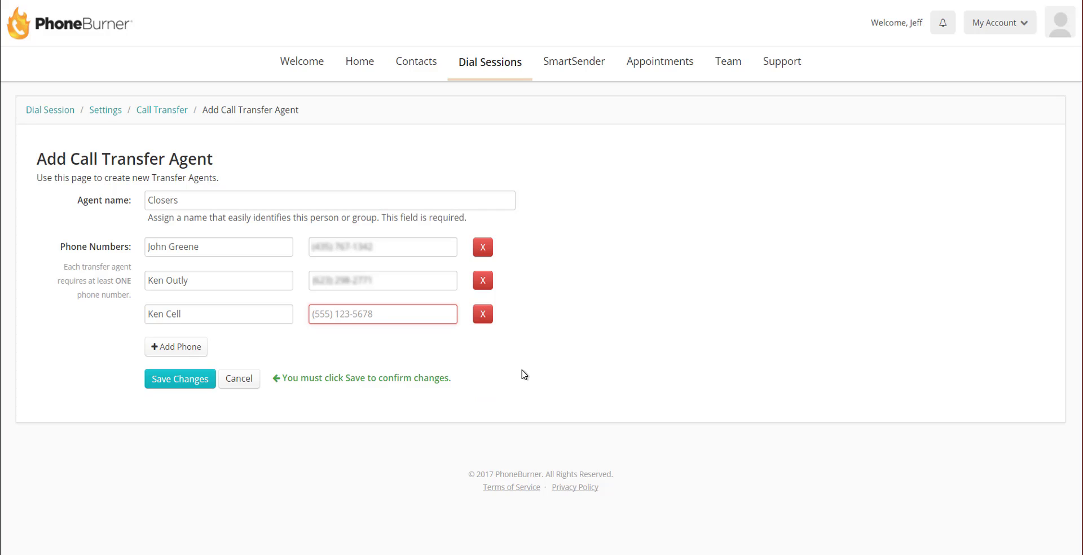
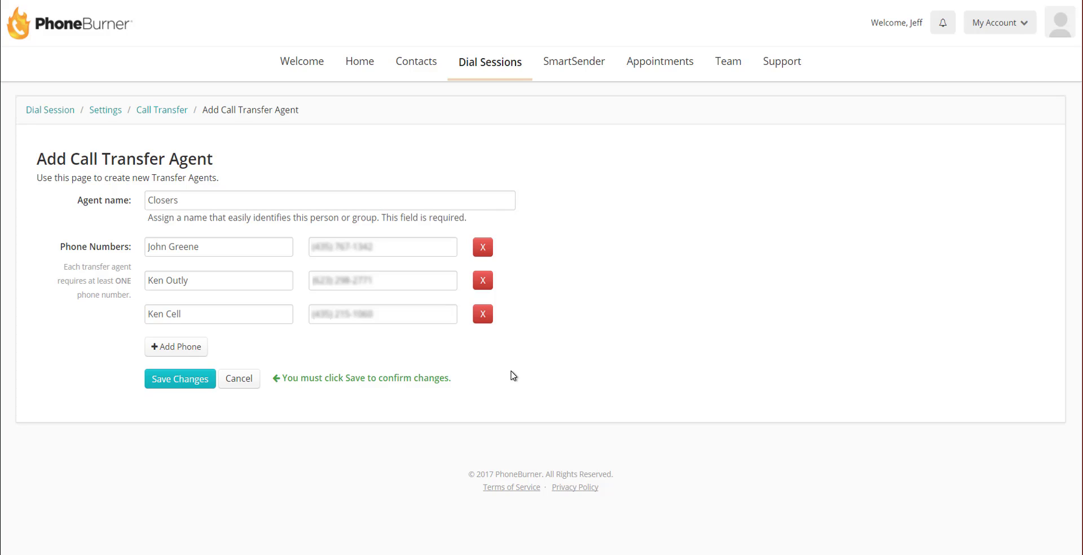
Step: Save the Closers agent and drag its row above the other agent
click(164, 388)
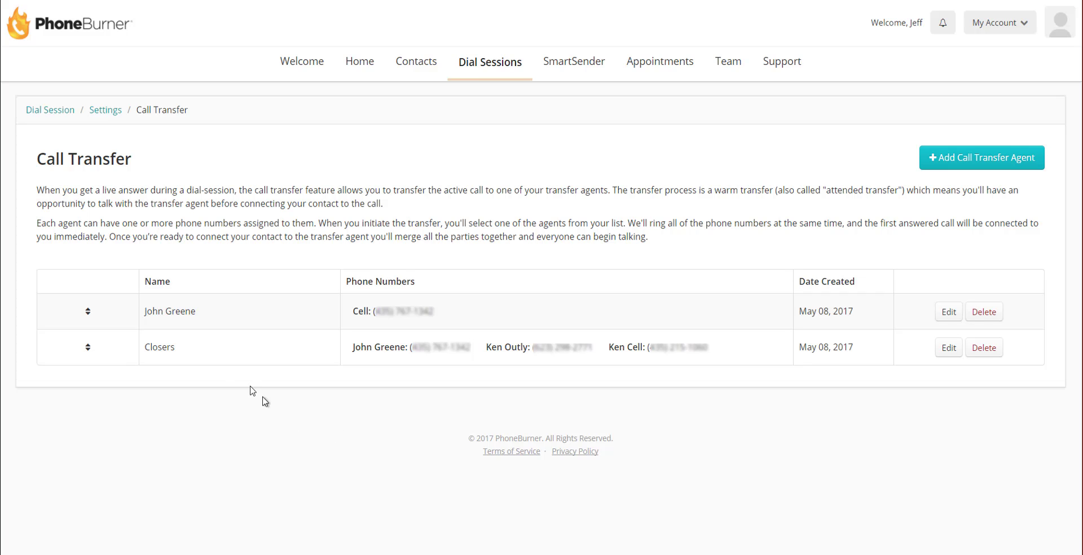
drag(91, 348, 86, 310)
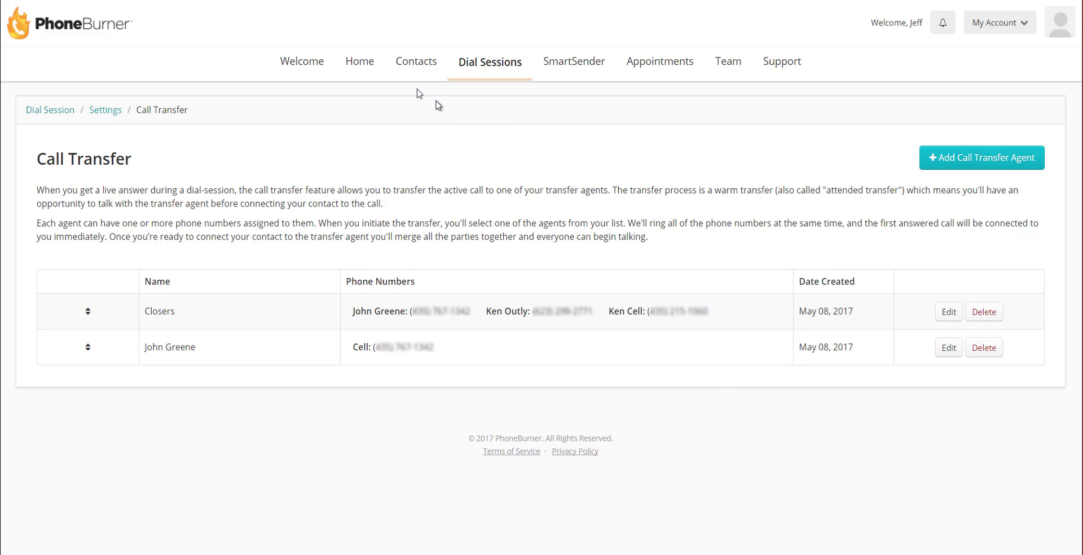
Step: Begin a dial session for the 24 contacts, accept the settings, and enlarge the dialer window
click(414, 67)
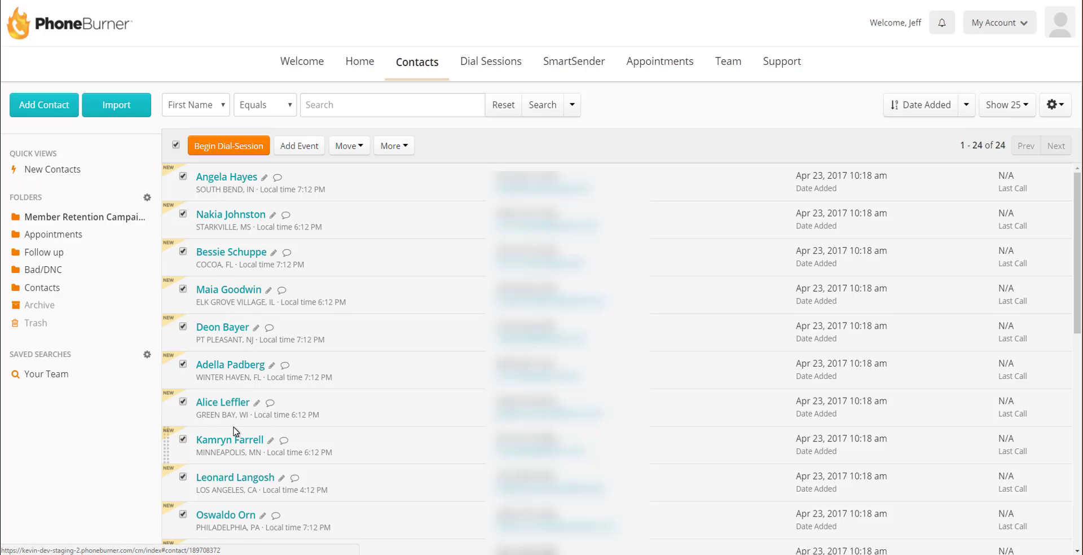
click(231, 147)
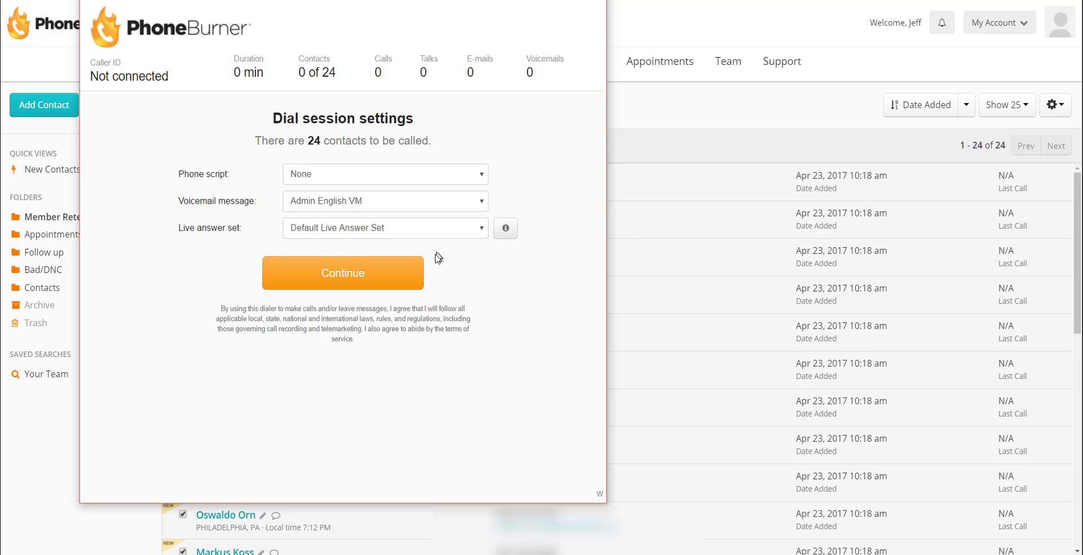
click(406, 280)
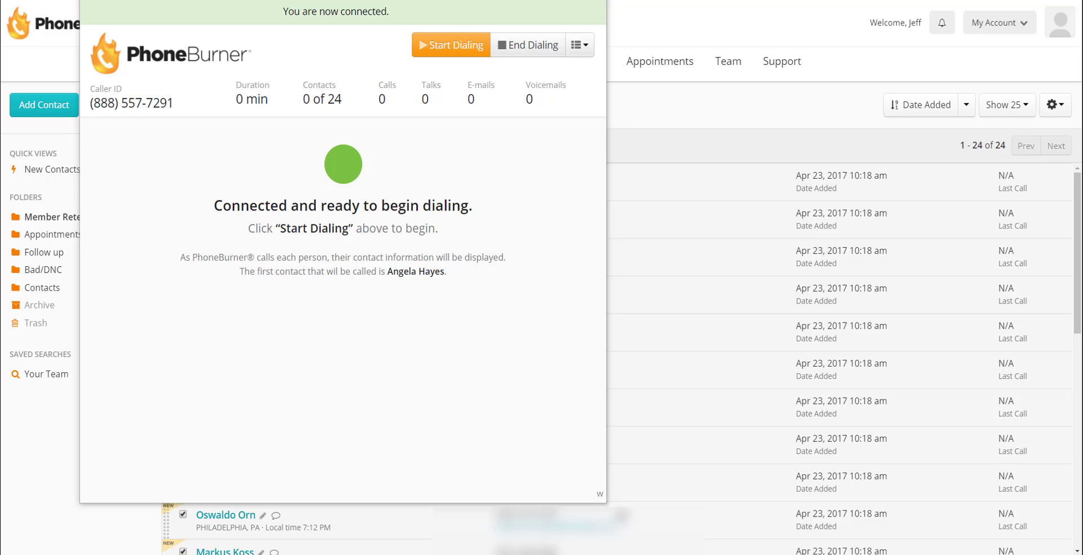
drag(610, 502, 996, 553)
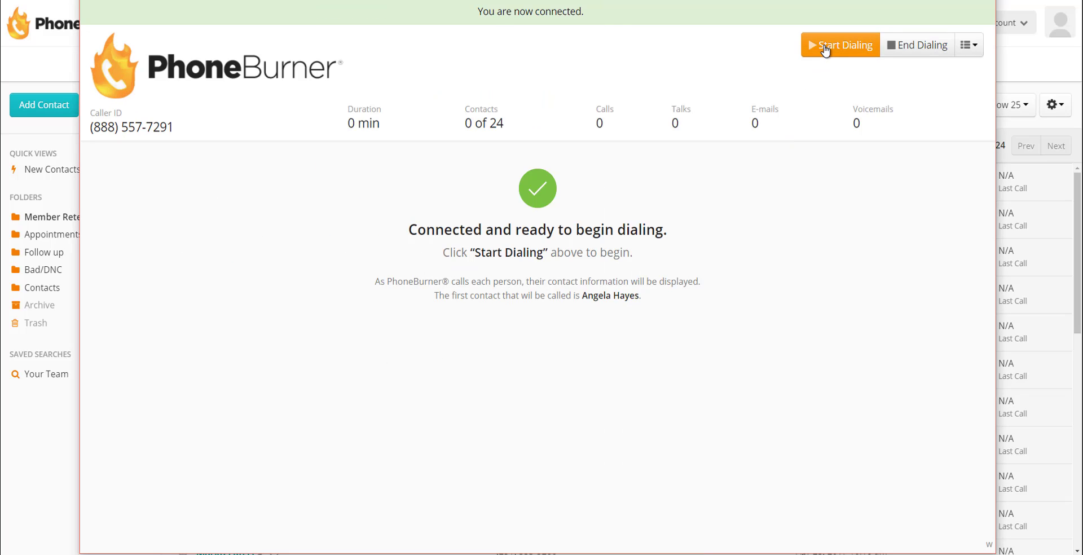
Step: Start dialing, mark the first contact as Live Answer, and bring up the Call Transfer agent list
click(825, 48)
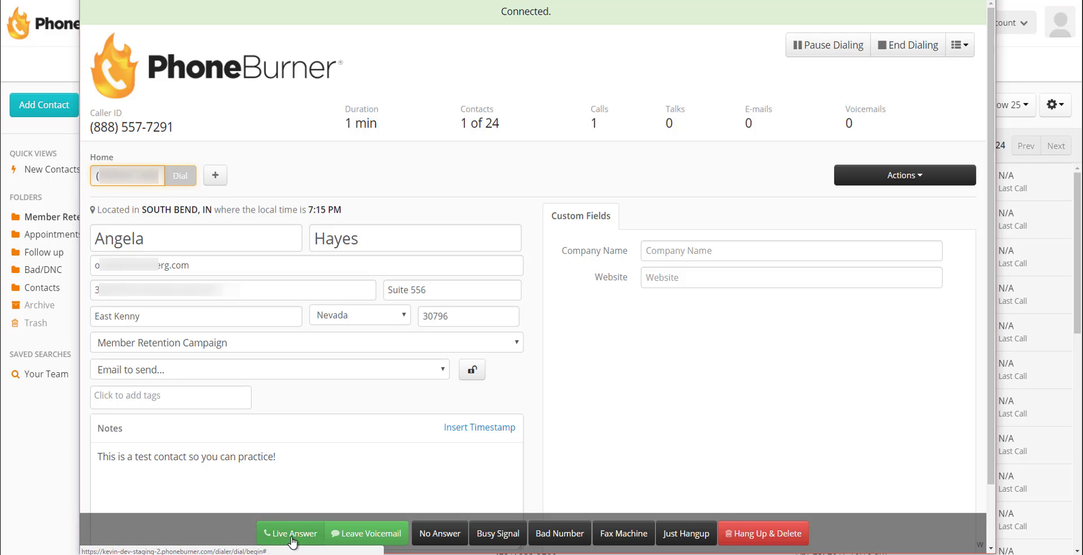
click(282, 531)
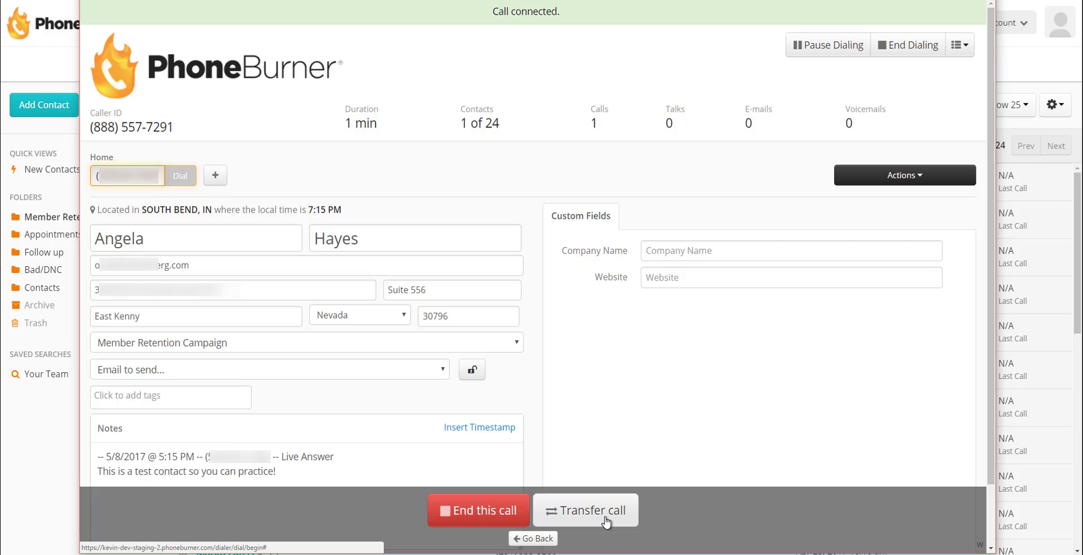
click(607, 522)
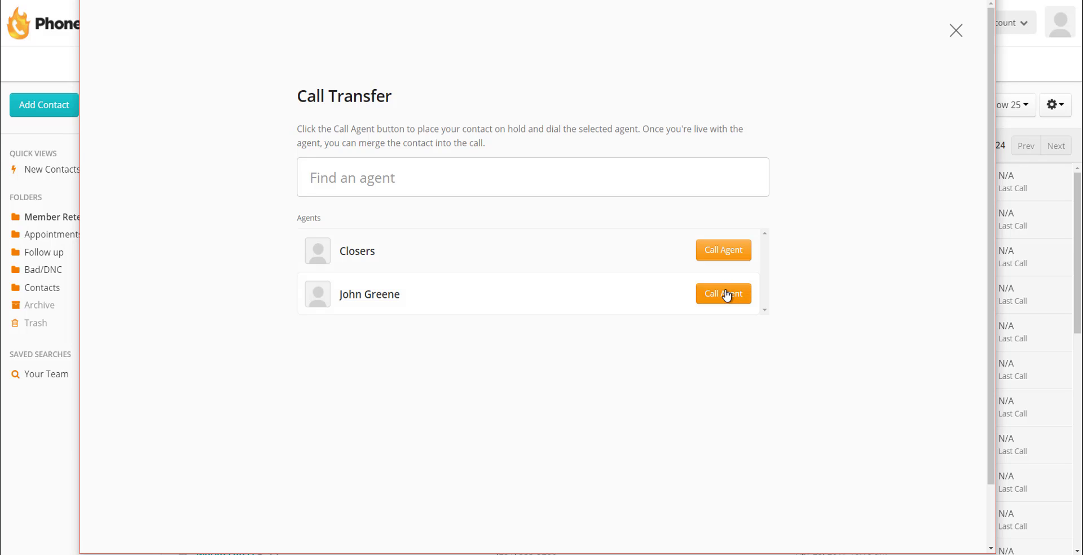
Step: Call the Closers agent while the contact is placed on hold
click(735, 253)
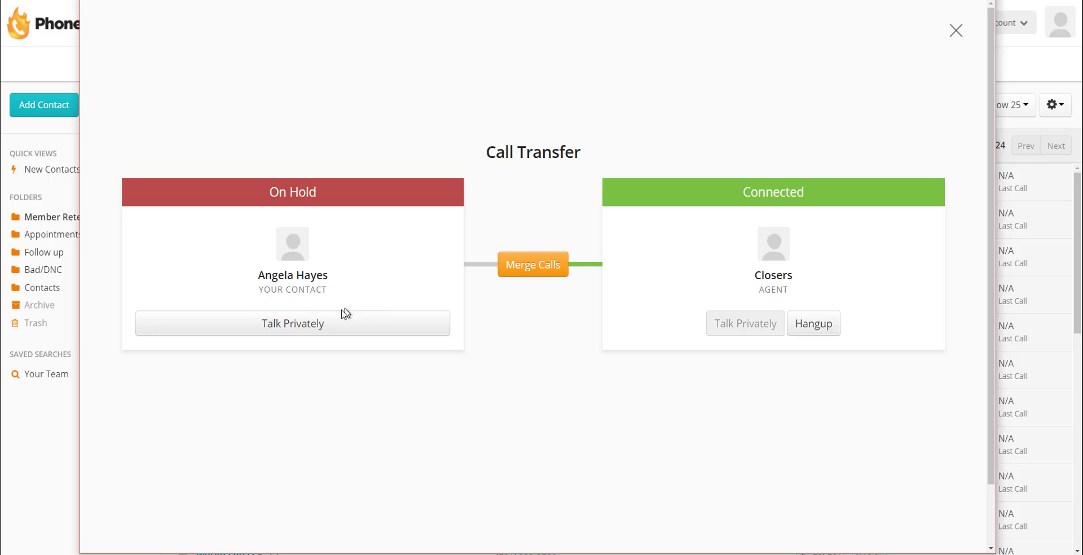
Step: Talk privately with the contact, then with the Closers agent, then merge both calls
click(324, 329)
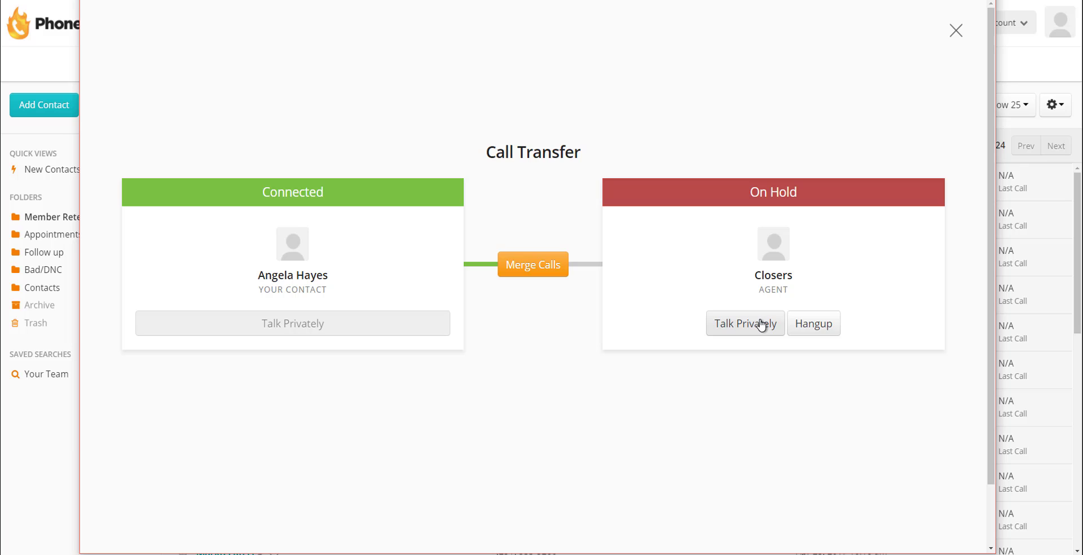
click(761, 326)
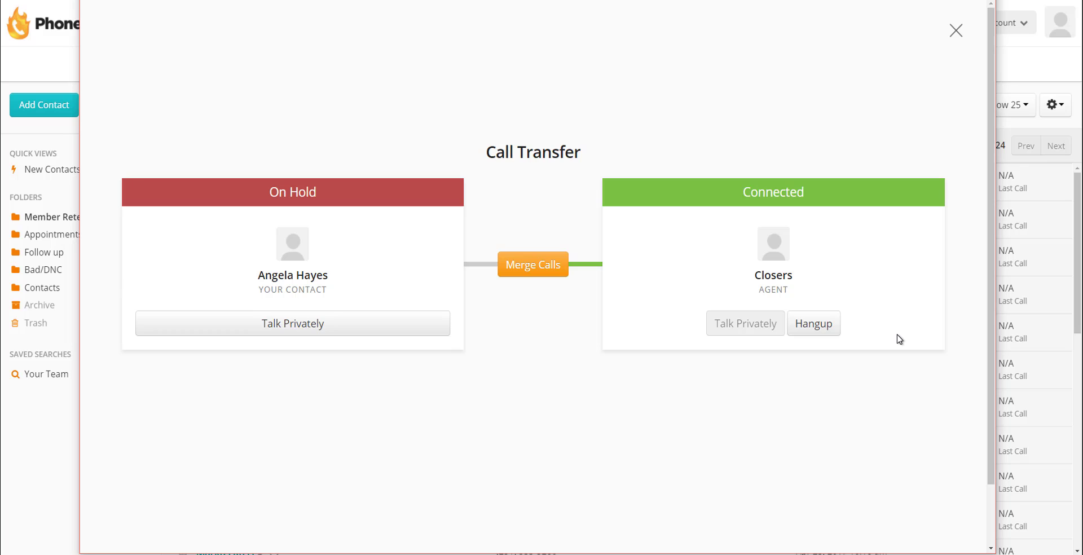
click(527, 270)
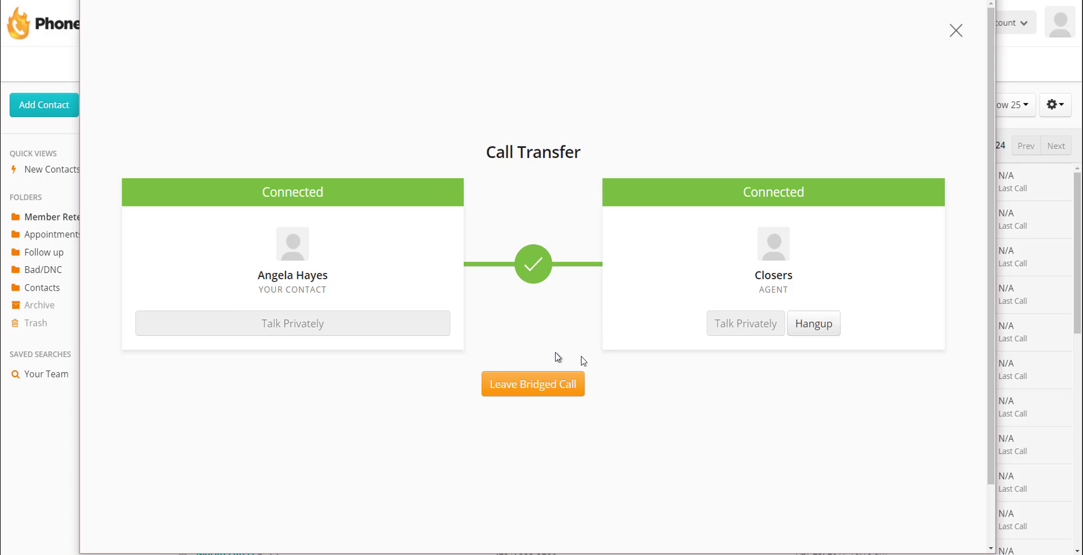
Step: Leave the bridged call and record the first contact as They Are Interested
click(553, 392)
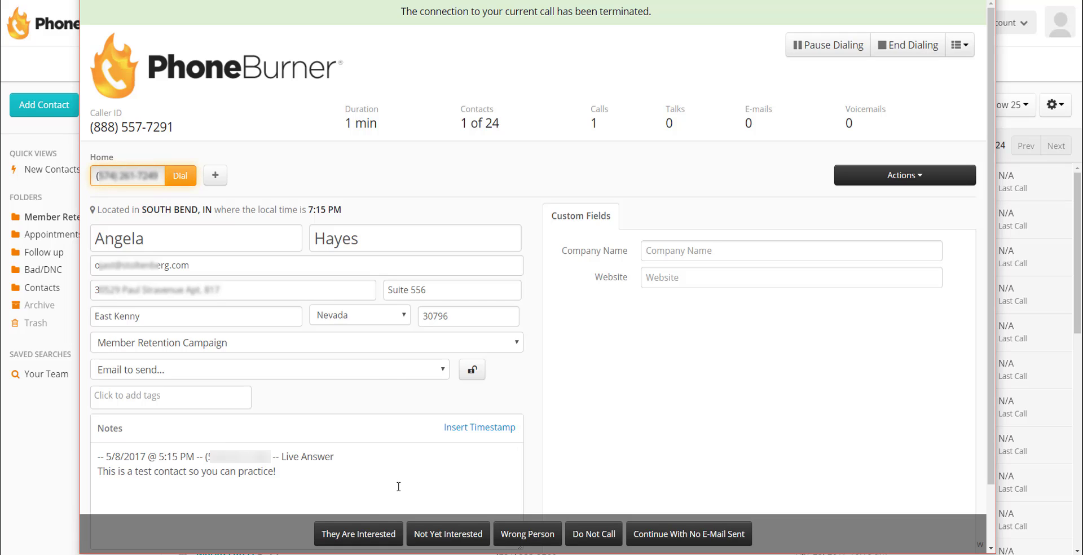
click(371, 537)
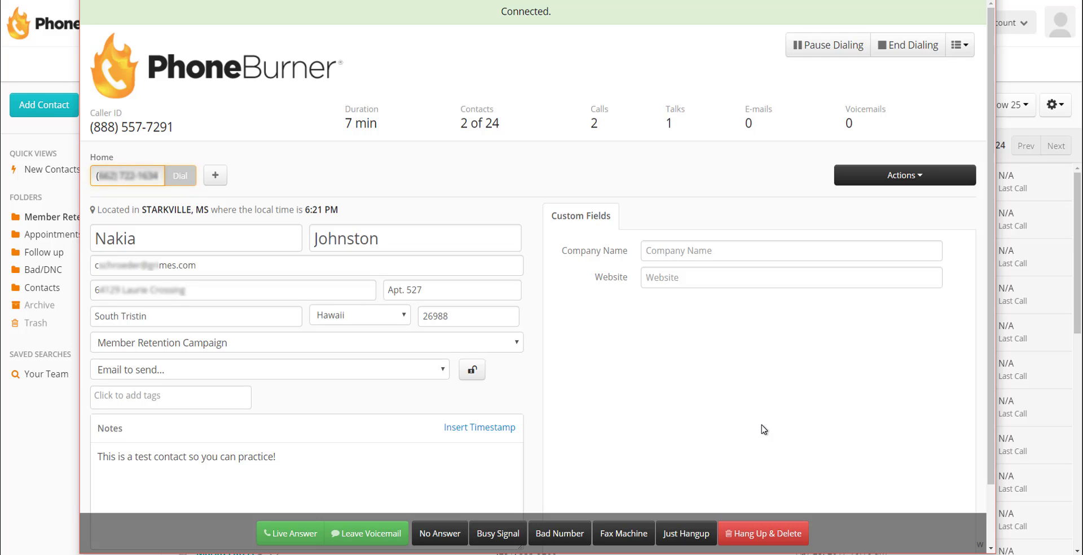
Step: Mark the second contact as a live answer, ring the individual transfer agent, hang up, and return to the agent list
click(307, 540)
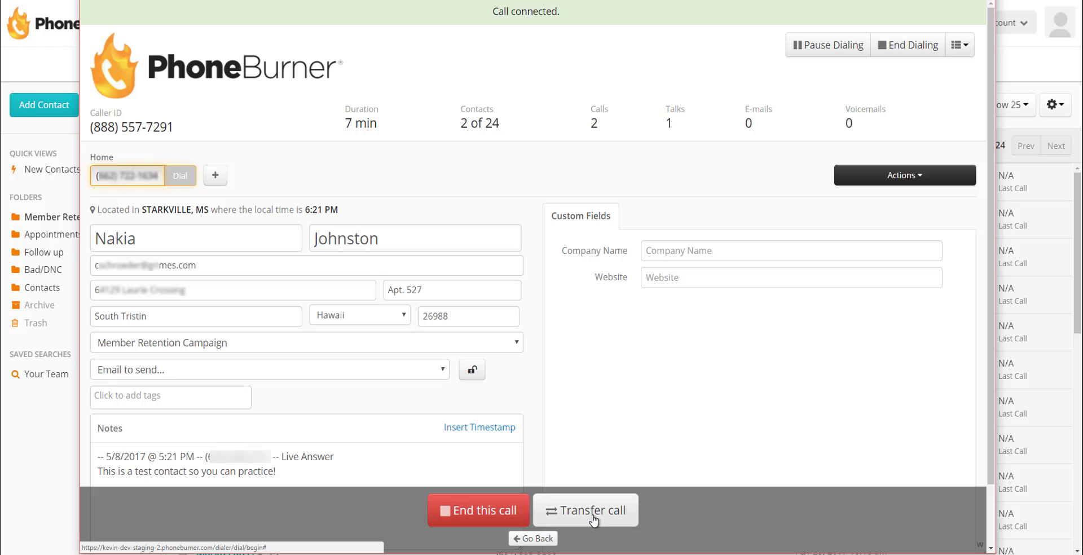
click(597, 515)
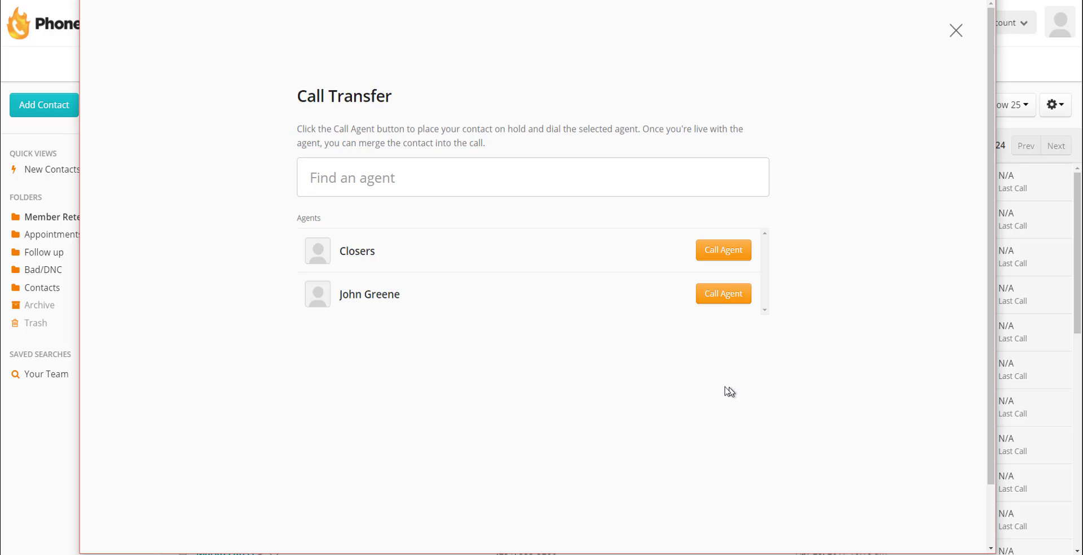
click(728, 298)
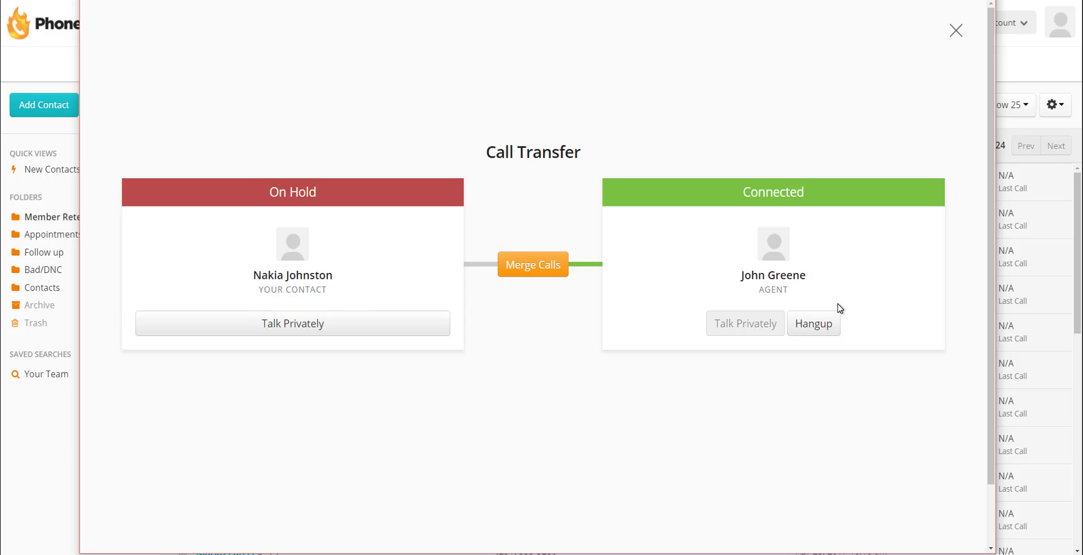
click(818, 328)
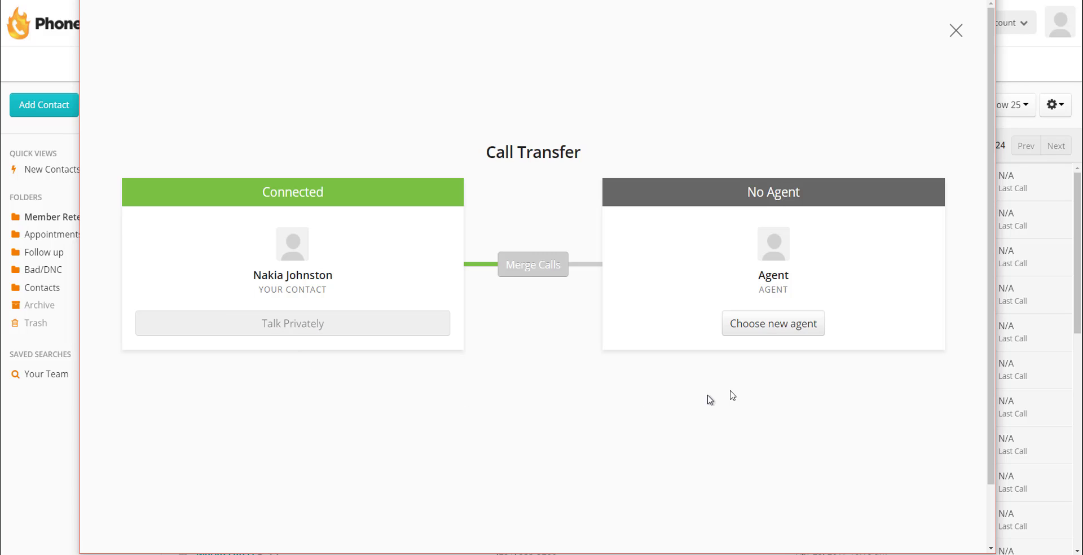
click(757, 323)
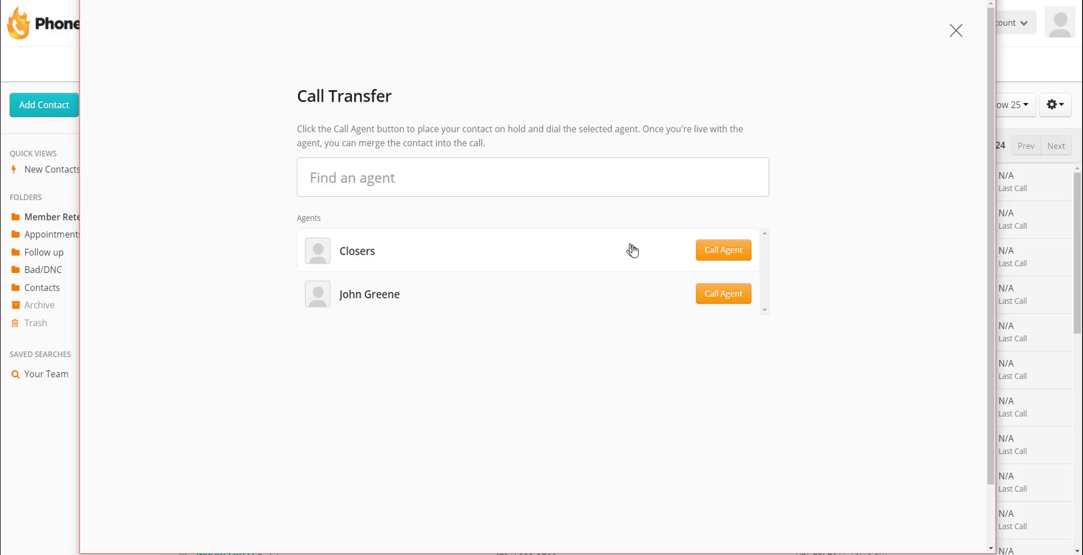
Step: Warm-transfer the second contact to Closers, merge and leave the bridge, mark them interested, and end dialing
click(728, 254)
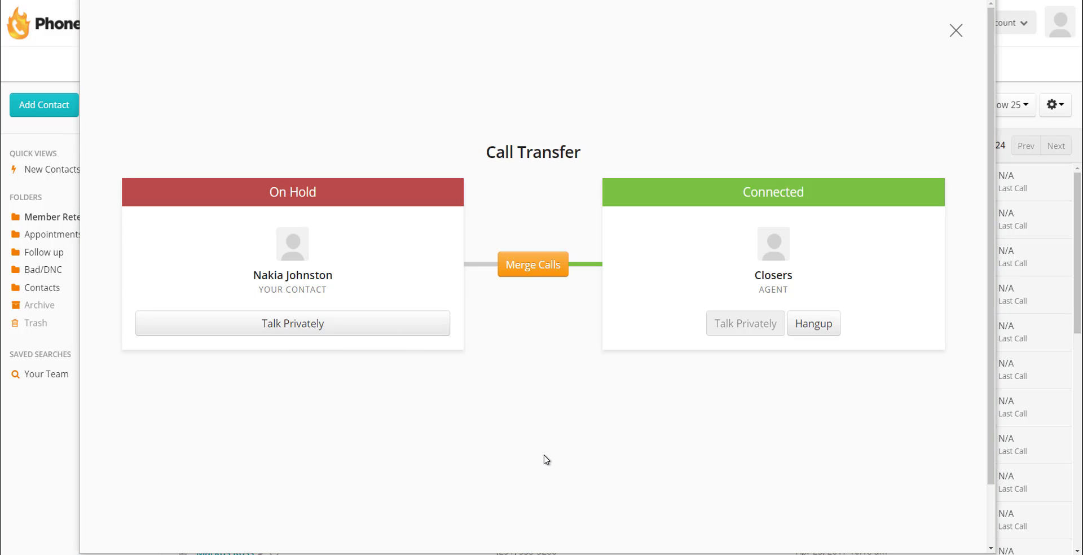
click(551, 272)
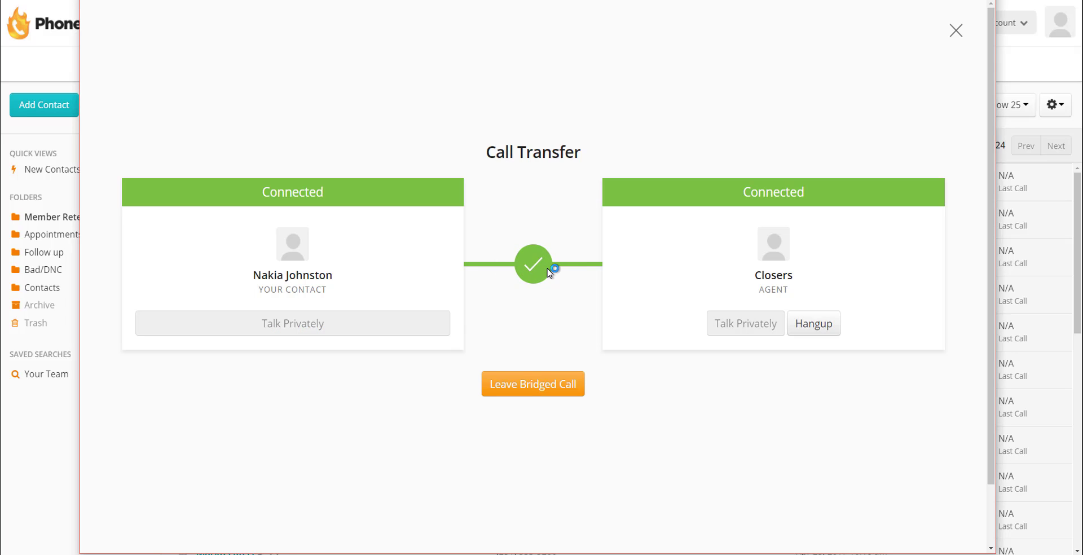
click(528, 386)
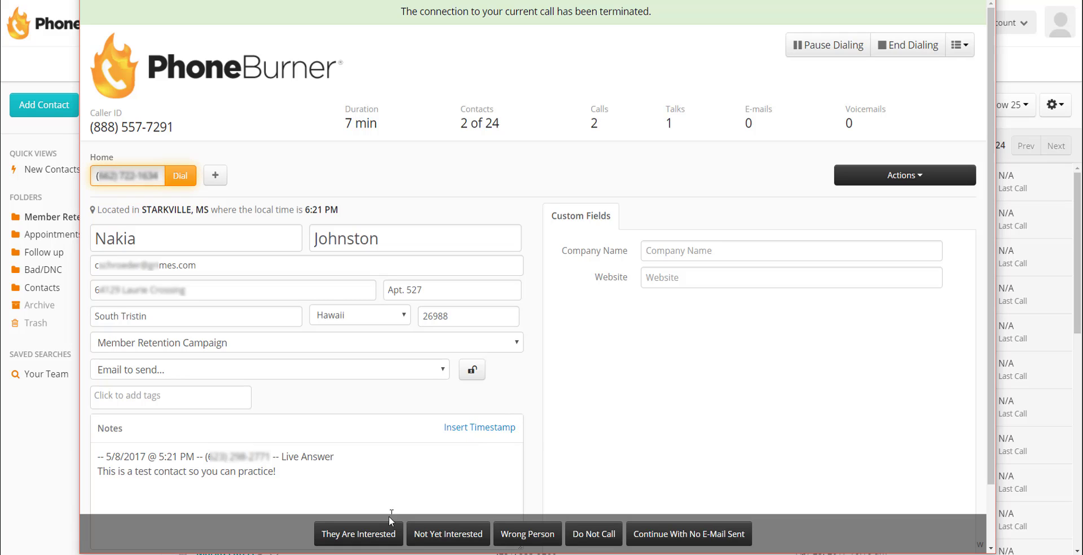
click(376, 540)
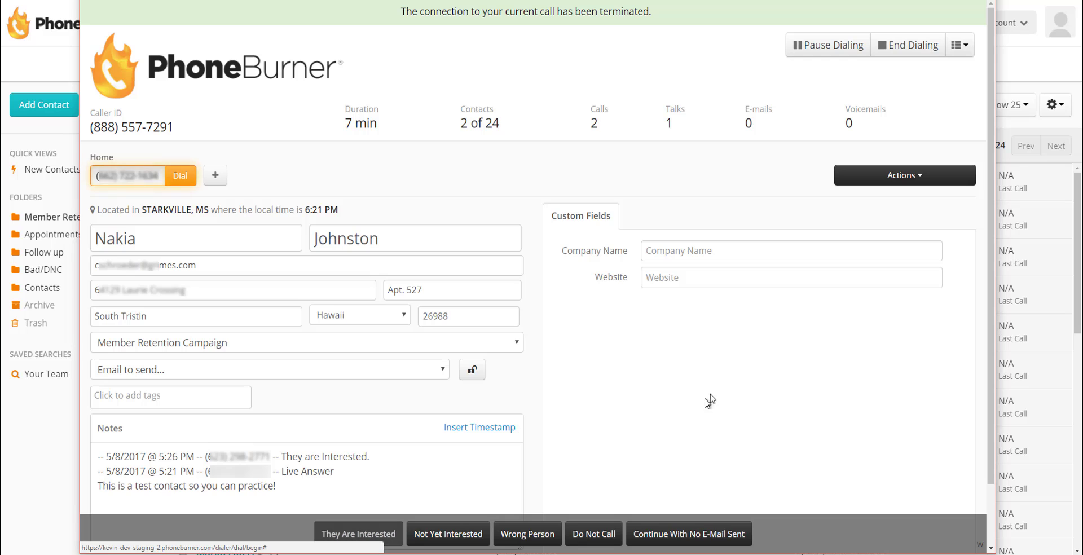
click(922, 45)
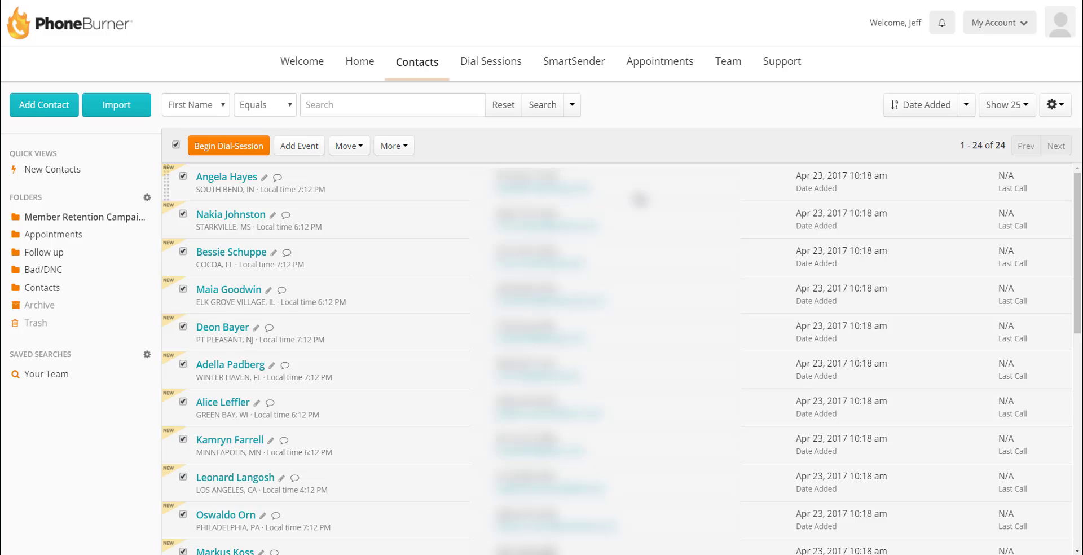
Step: In Master Config, set Transfer Agents team sharing to Add
click(994, 25)
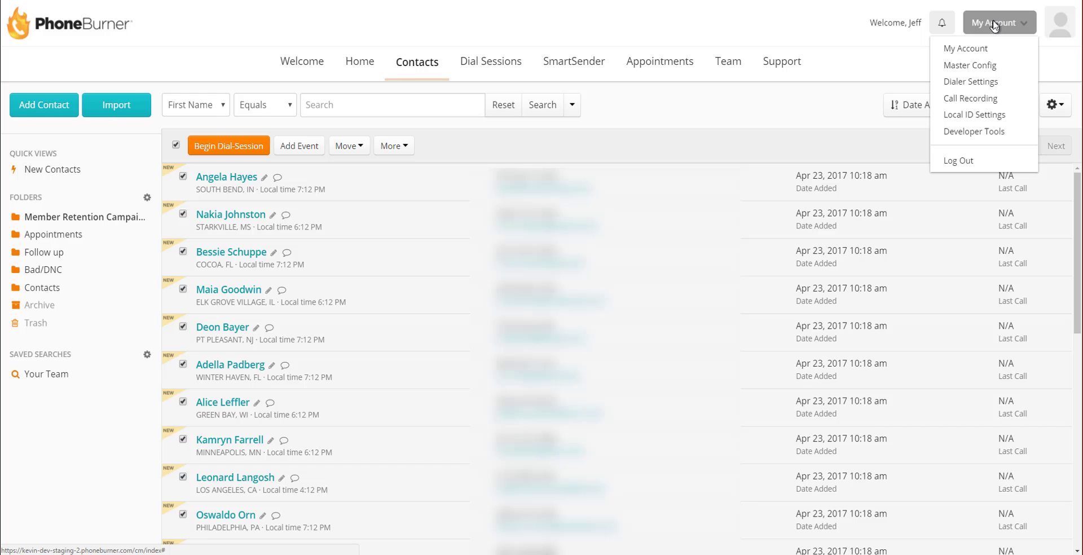
click(981, 66)
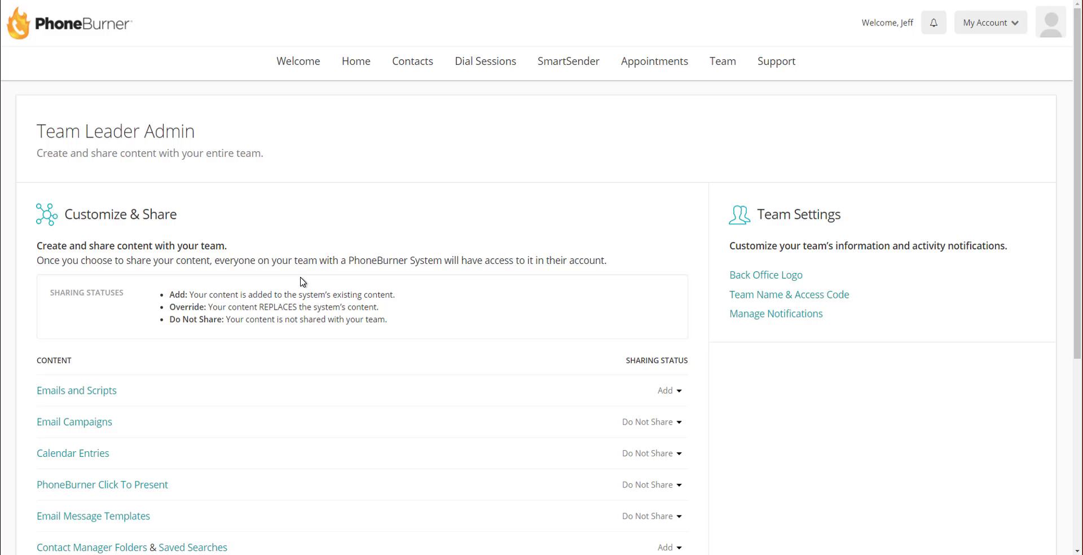
scroll(303, 282, down, 5)
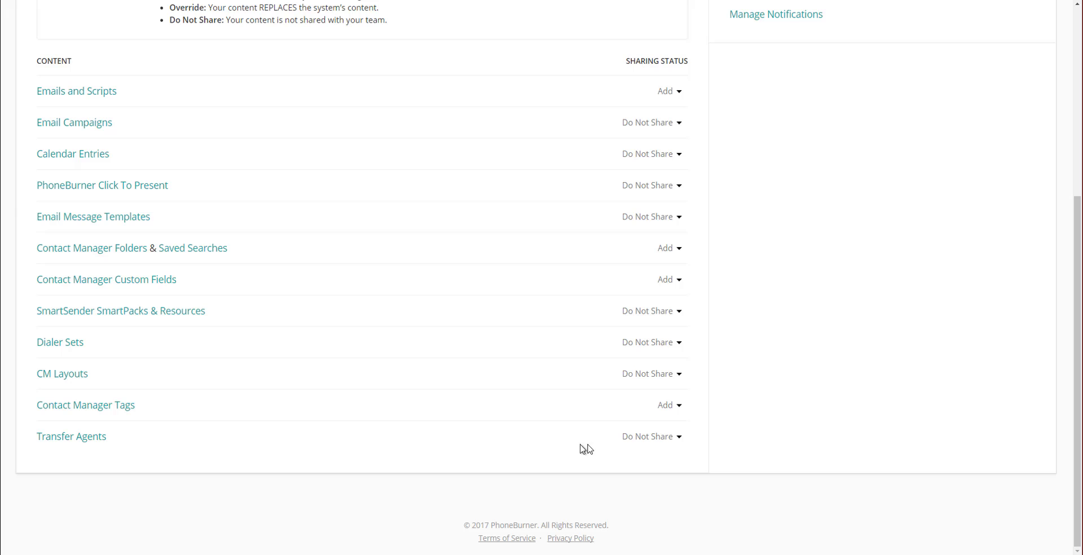
click(649, 437)
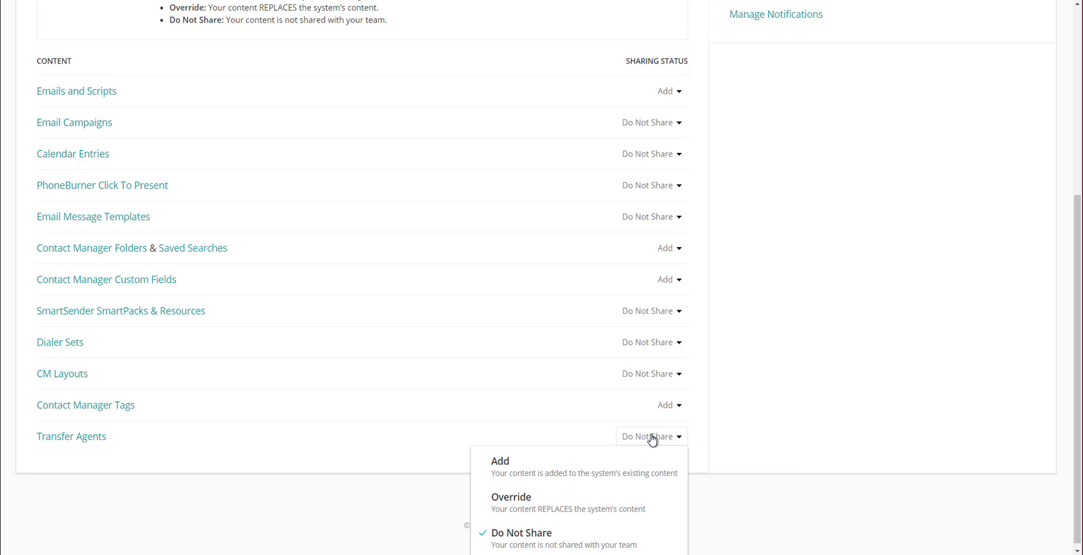
click(500, 462)
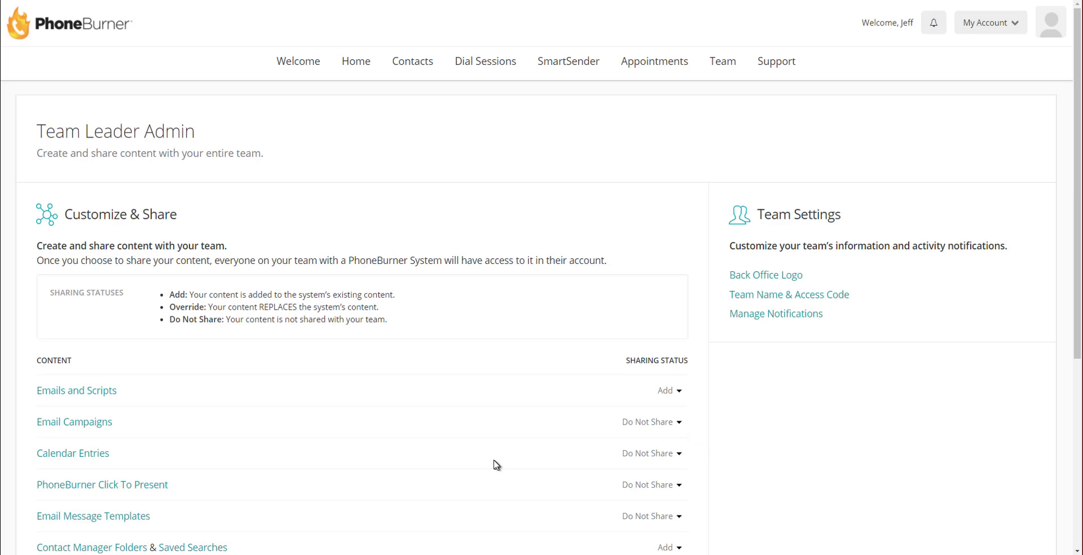
Step: Share both the Closers and the individual transfer agents with the team
scroll(495, 464, down, 3)
scroll(494, 464, down, 3)
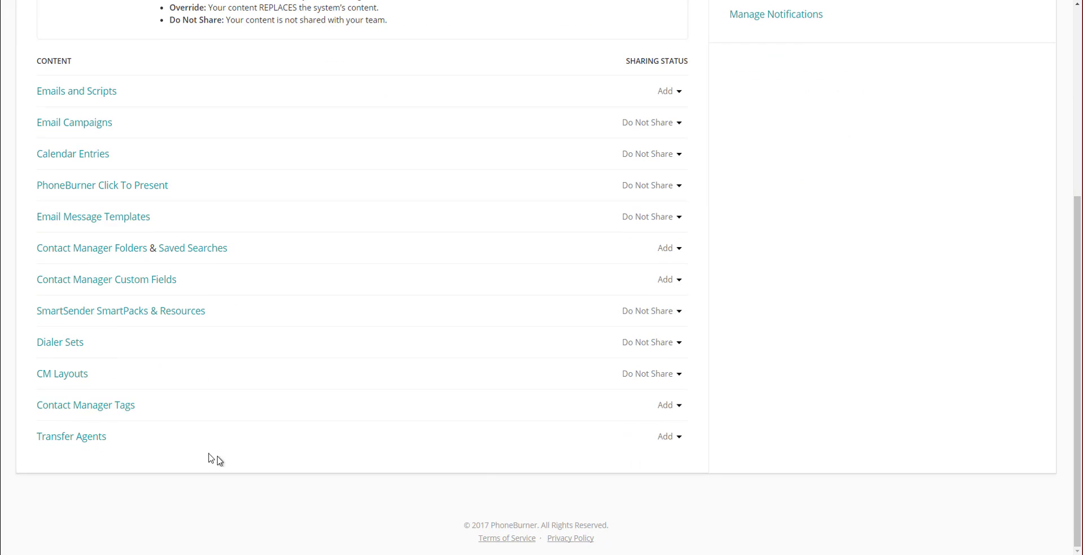
click(86, 443)
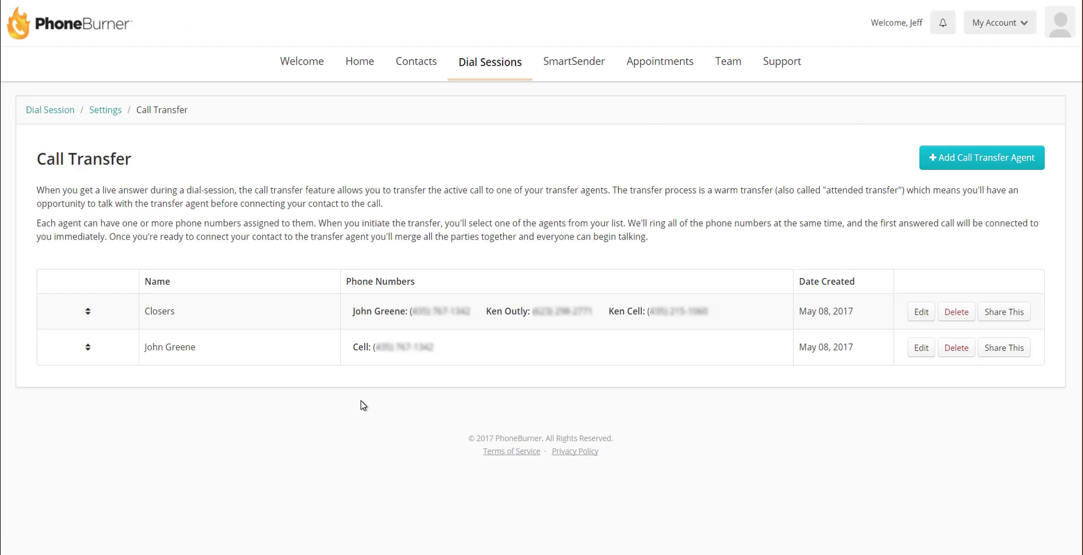
click(1000, 320)
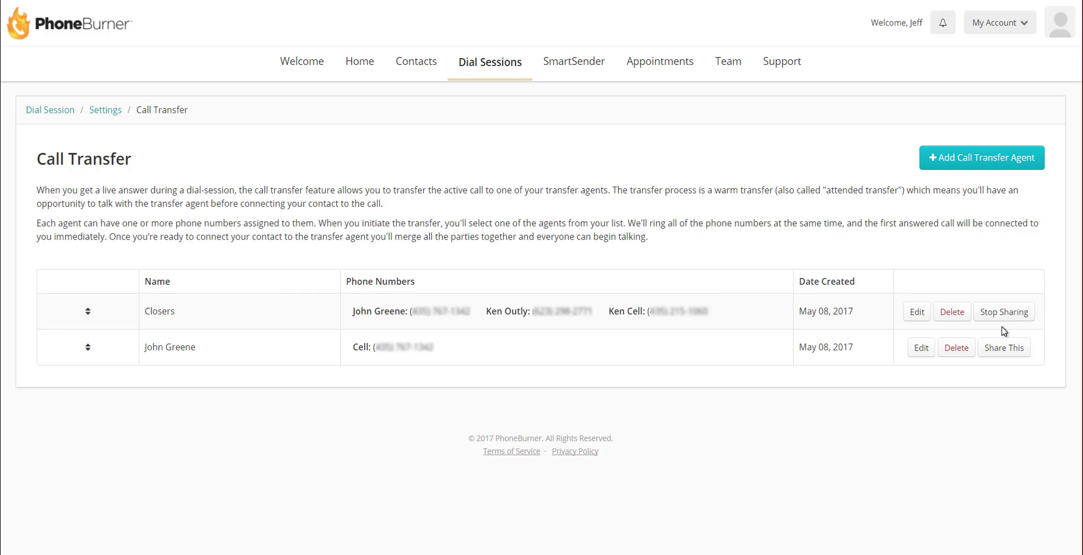
click(1003, 350)
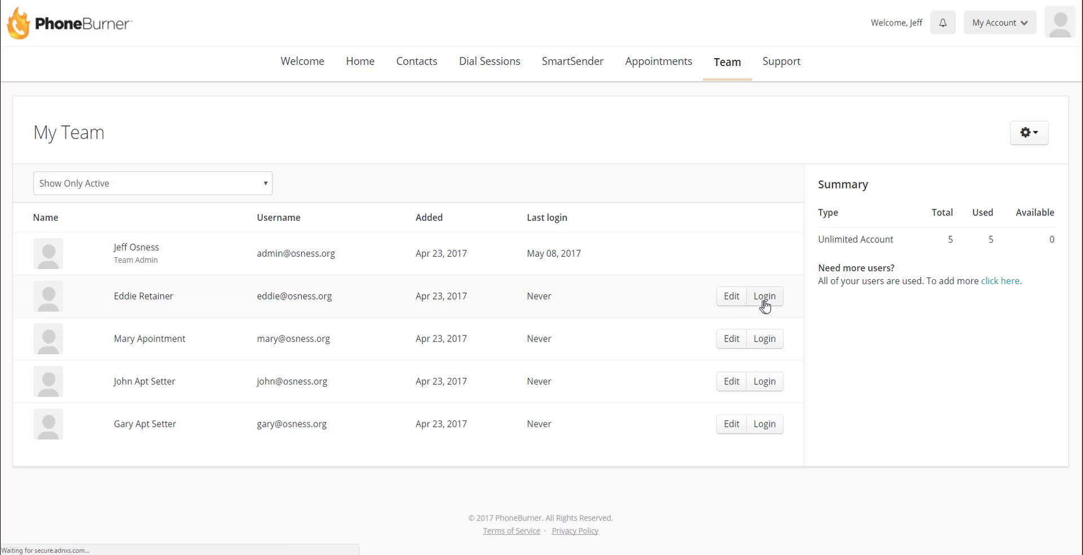
Step: Log in as a team member and open their Dial Sessions settings to the Call Transfer entry
click(769, 303)
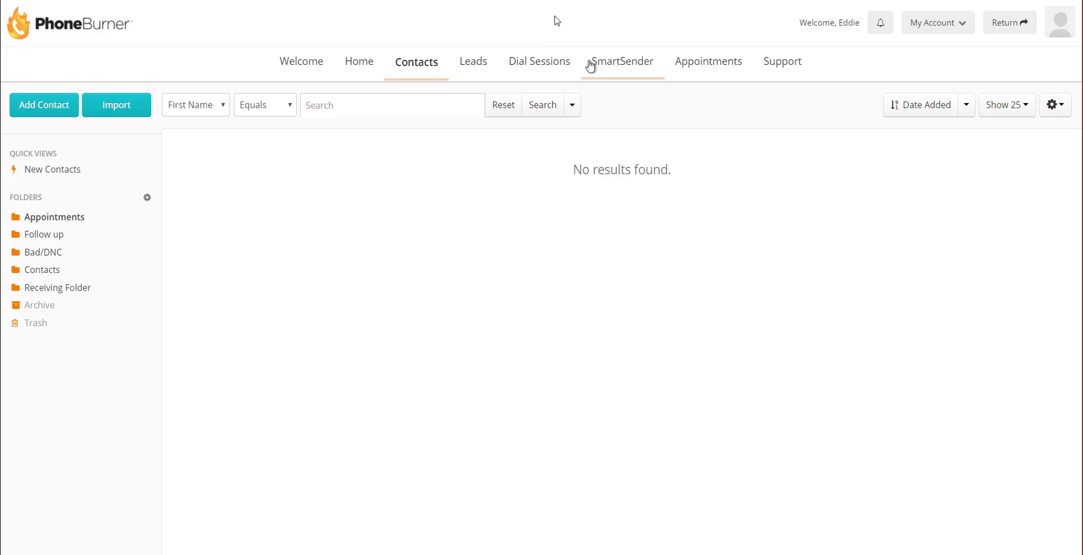
click(543, 69)
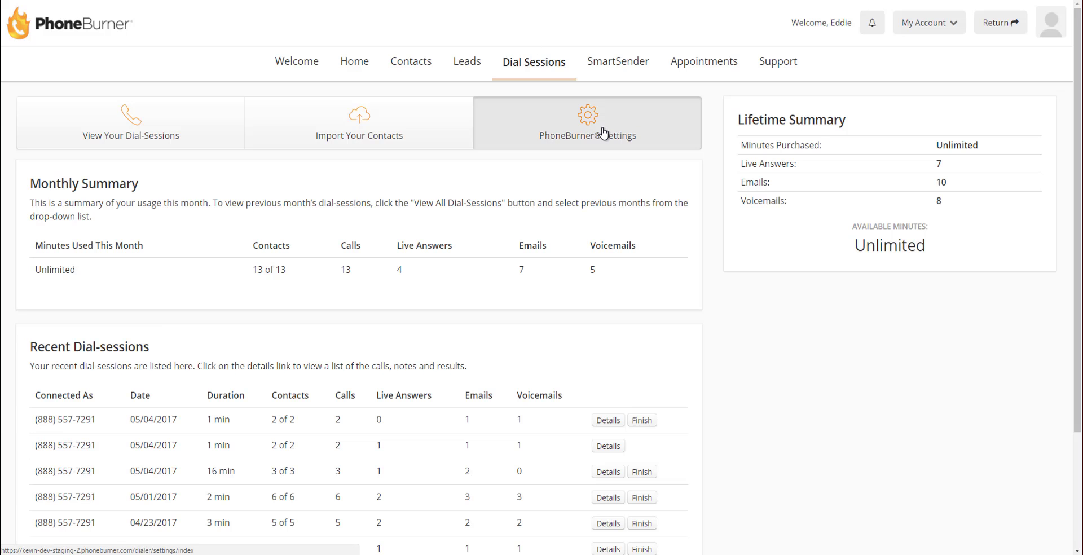
click(344, 349)
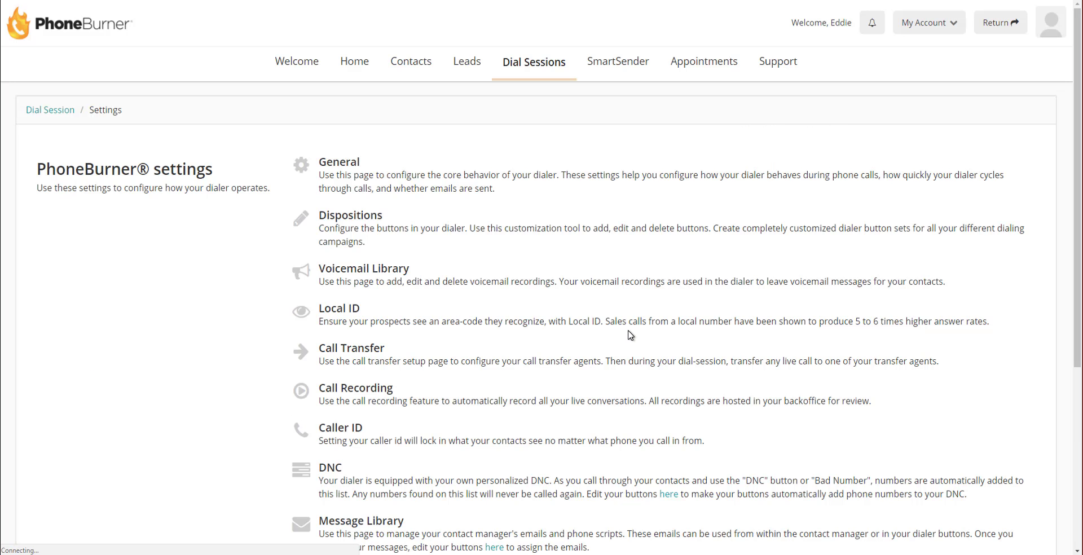